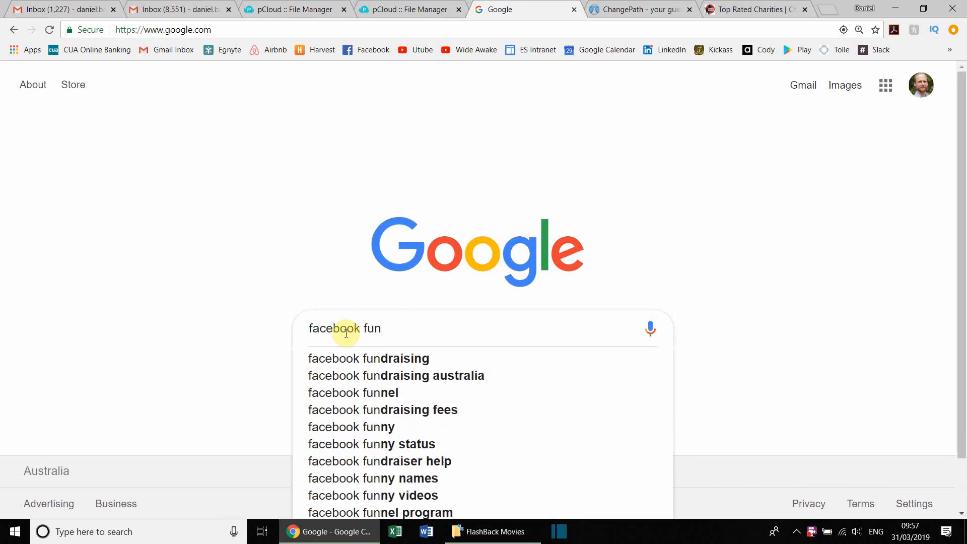
# Search Google for "facebook fundraising", open Facebook's fundraiser page from the results and start a fundraiser for a charity.
pyautogui.click(383, 357)
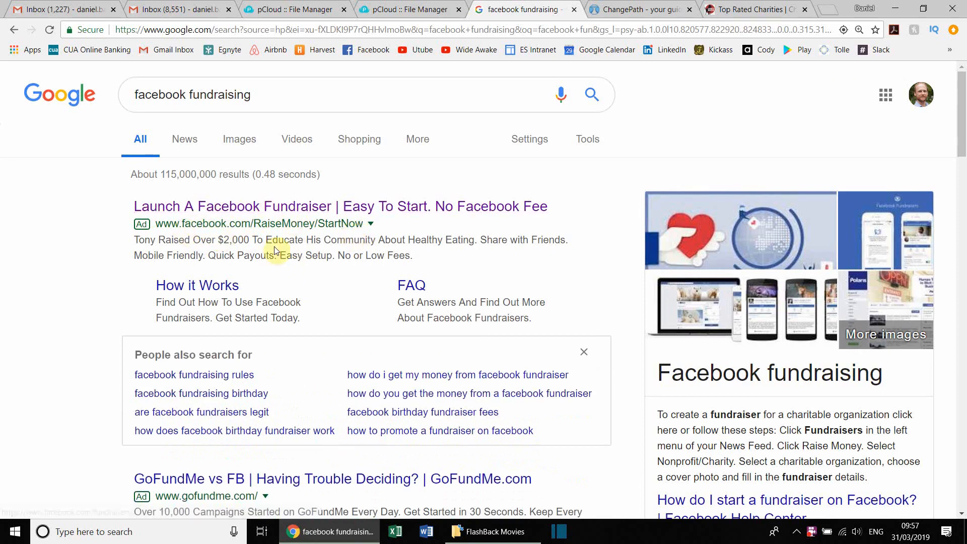
pyautogui.click(301, 207)
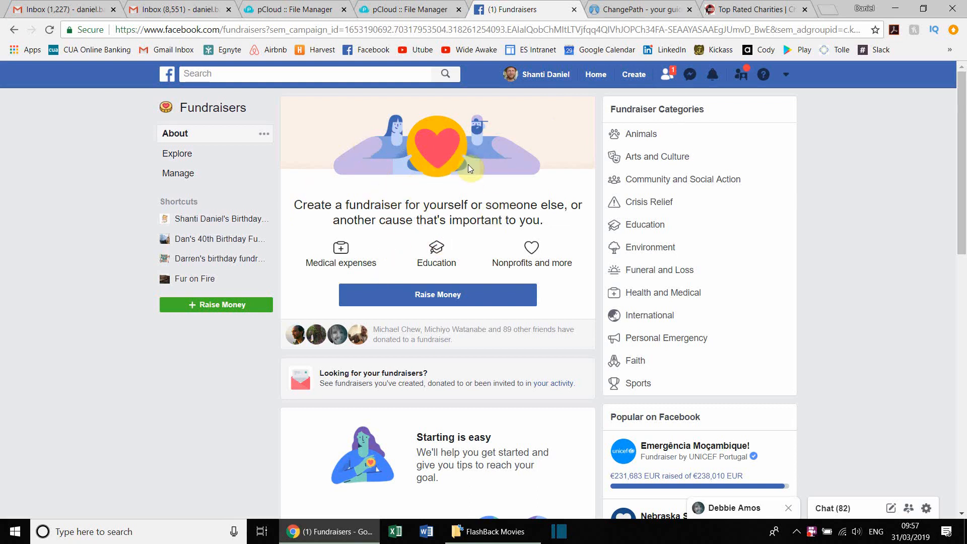
pyautogui.click(434, 297)
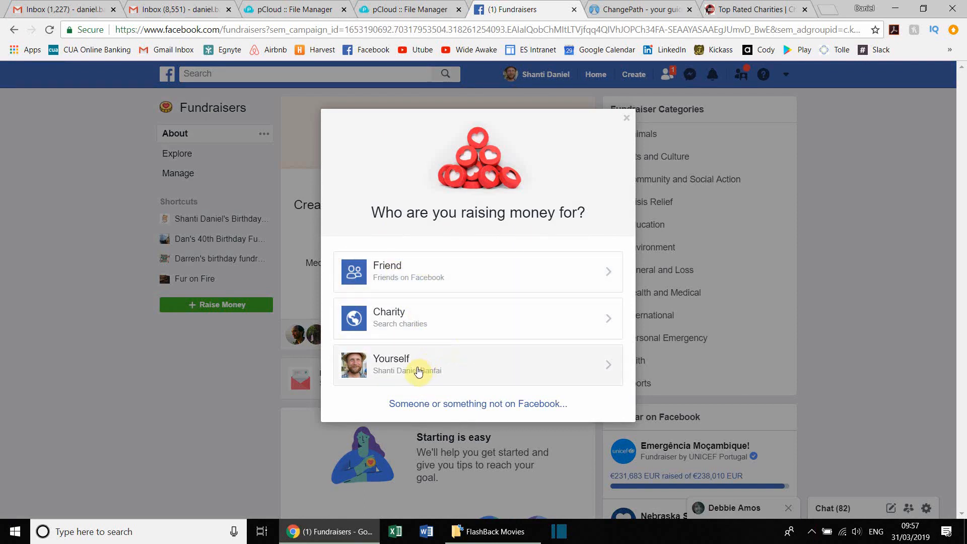
pyautogui.click(429, 322)
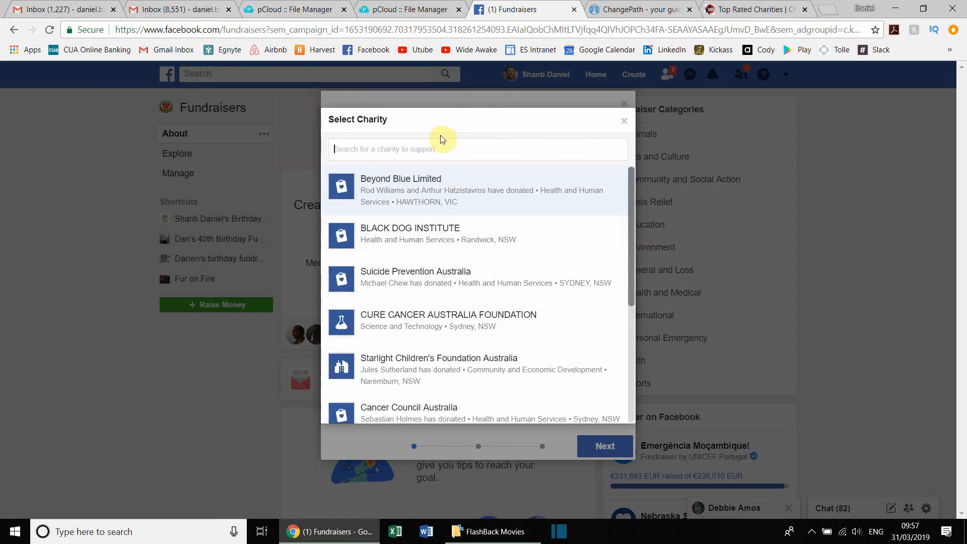
# Look through the suggested charities and select Beyond Blue Limited as the fundraiser's recipient.
pyautogui.click(455, 146)
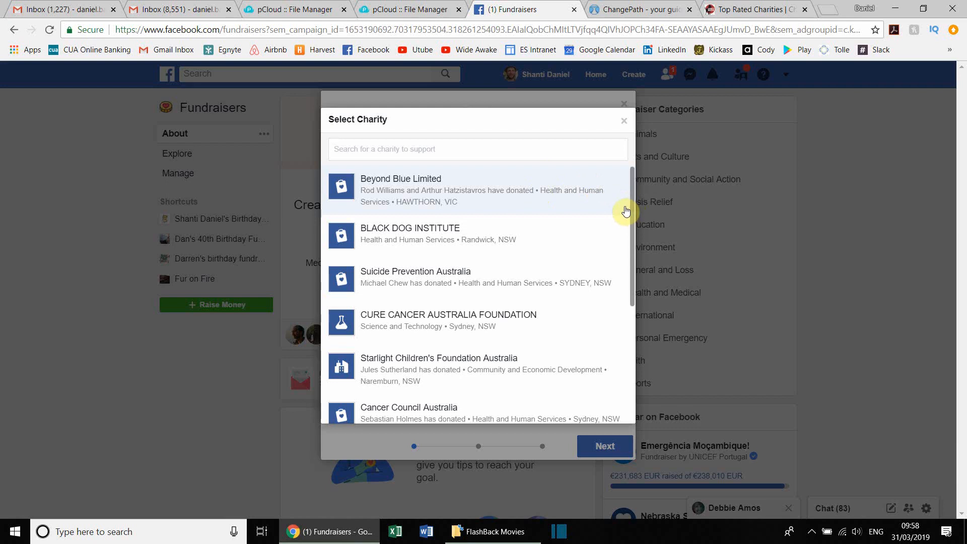
pyautogui.scroll(-4, 626, 211)
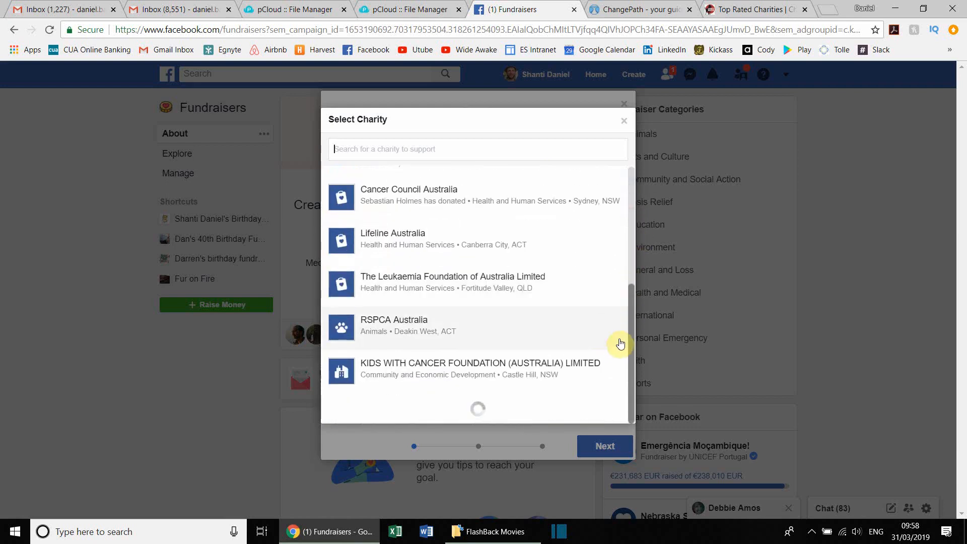
pyautogui.scroll(6, 621, 344)
pyautogui.click(633, 196)
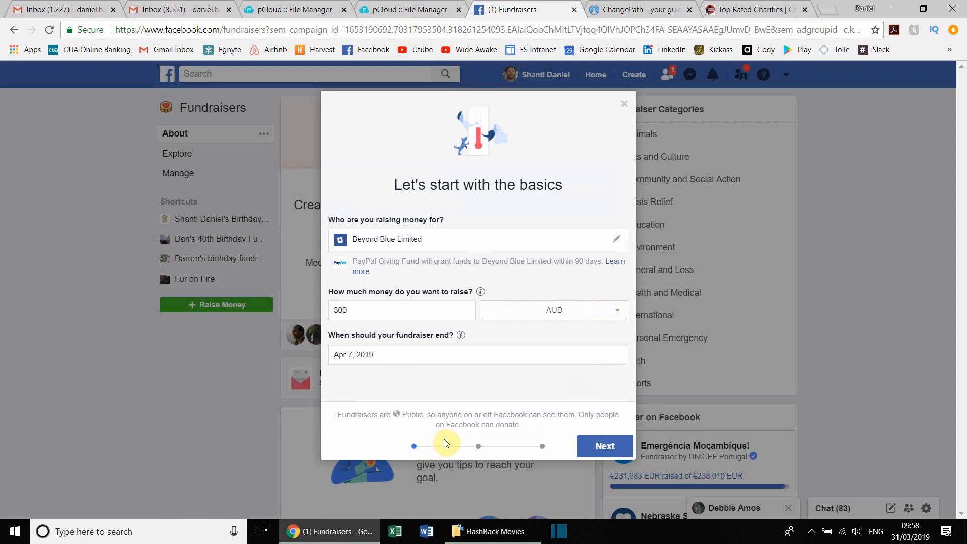
# Reopen the charity selection and consult the ChangePath site and CharityWatch's Top Rated Charities list for guidance on choosing one.
pyautogui.click(619, 246)
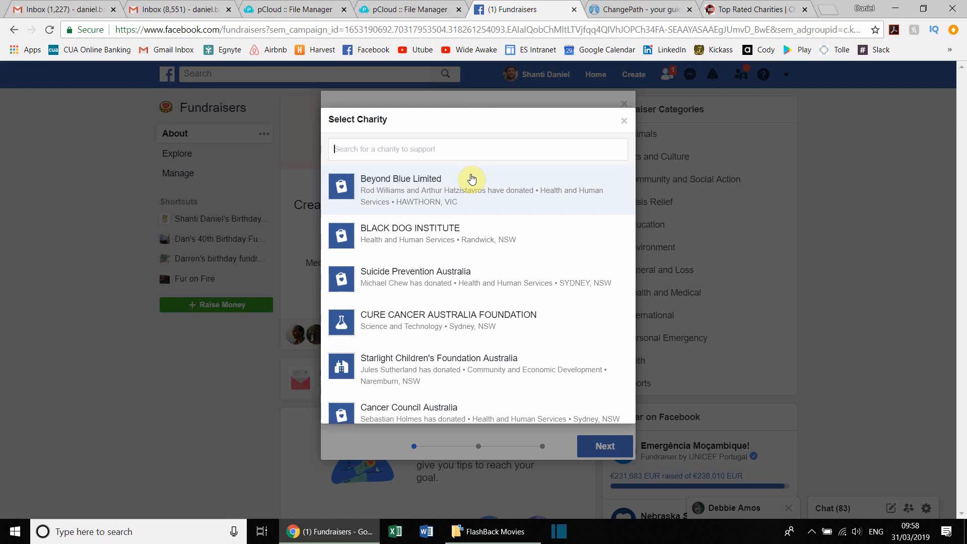
pyautogui.click(633, 14)
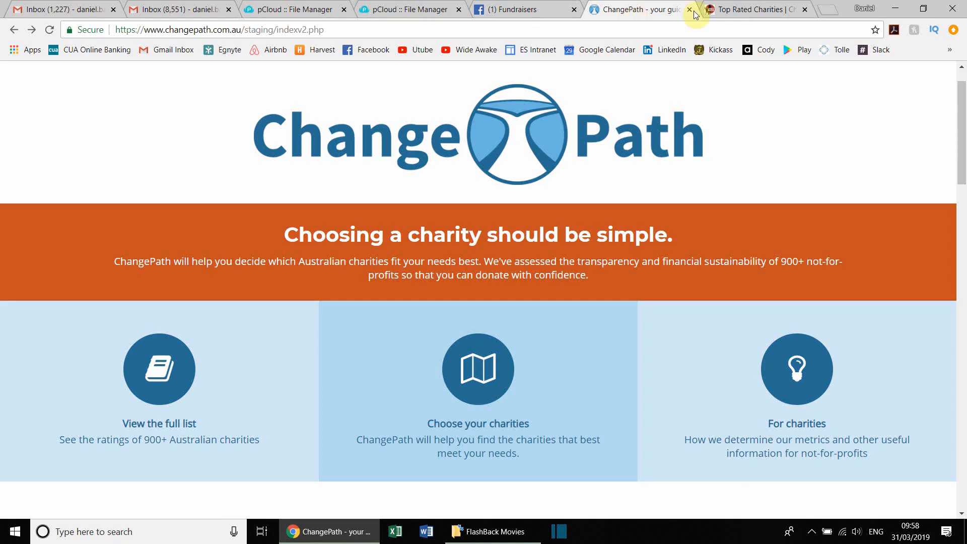
pyautogui.click(748, 15)
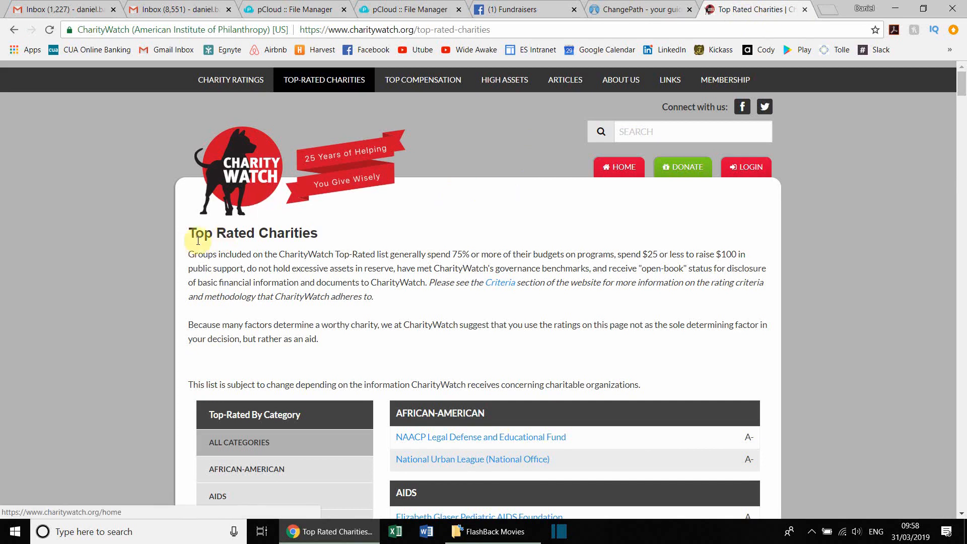
pyautogui.moveTo(962, 97); pyautogui.dragTo(963, 109)
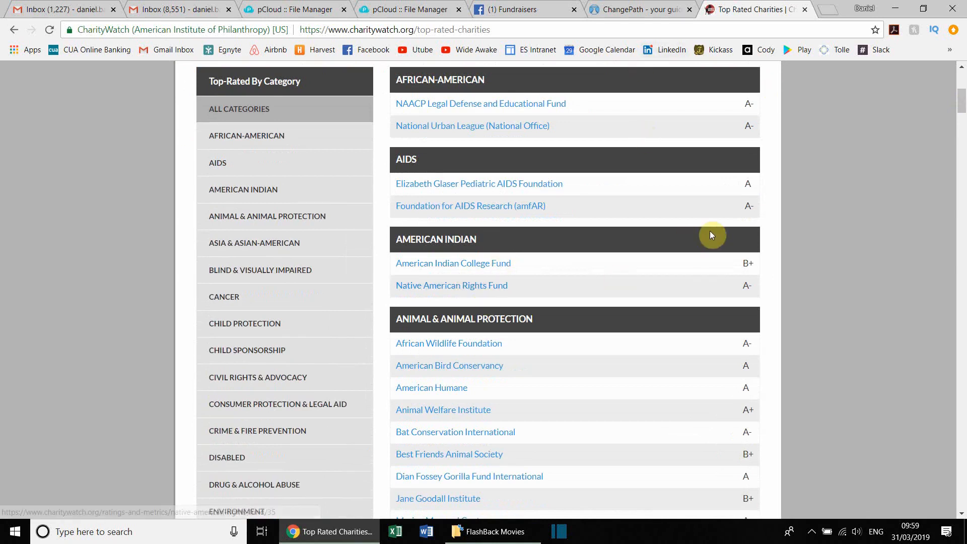
pyautogui.moveTo(963, 104)
pyautogui.mouseDown()
pyautogui.moveTo(964, 88)
pyautogui.moveTo(964, 101)
pyautogui.mouseUp()
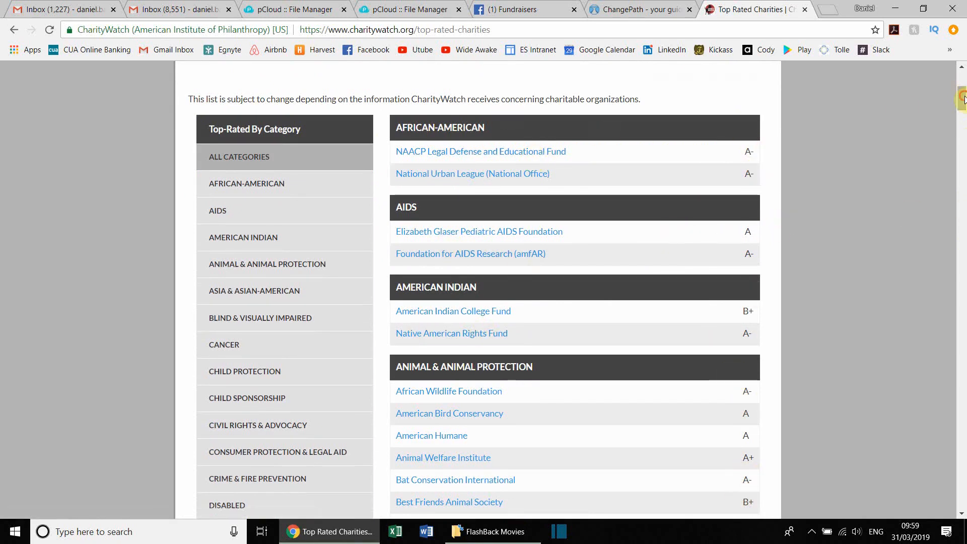
pyautogui.moveTo(964, 98); pyautogui.dragTo(964, 76)
# Return to the Facebook fundraiser, select Beyond Blue Limited as the charity and set the end date to Apr 9, 2019.
pyautogui.click(510, 12)
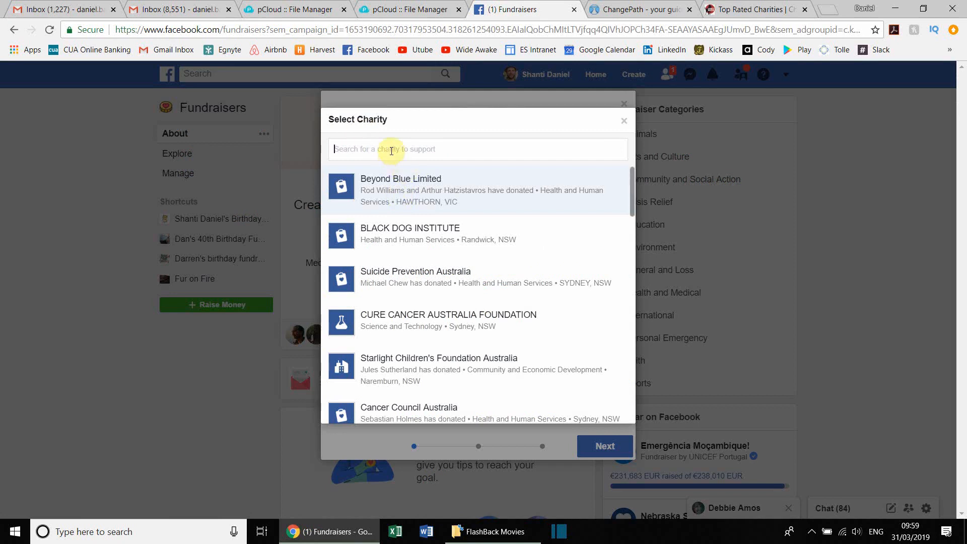
pyautogui.click(410, 193)
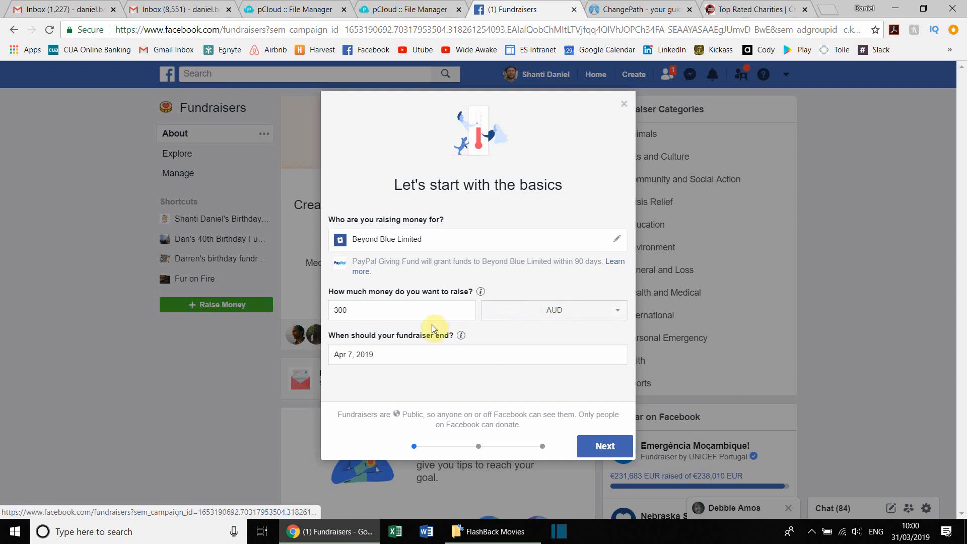
pyautogui.click(395, 356)
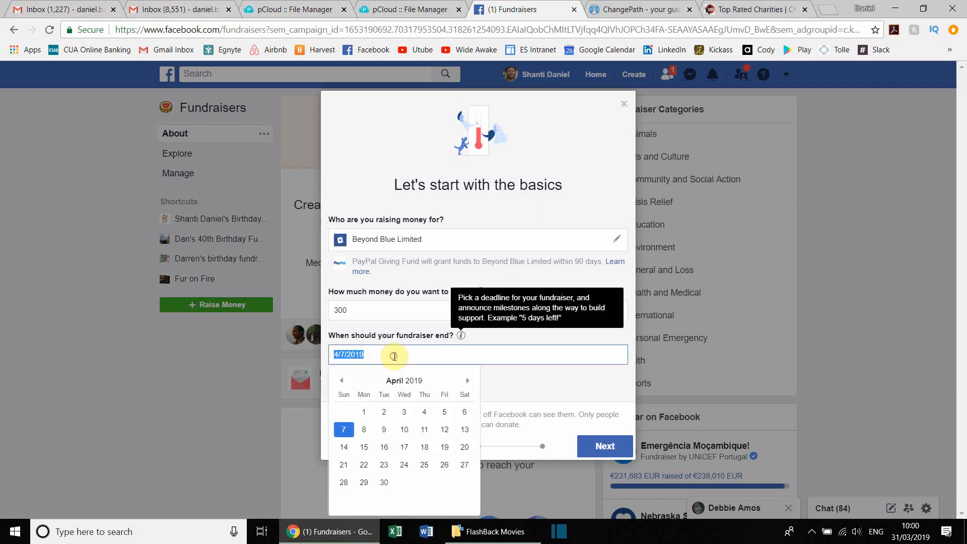
pyautogui.click(380, 429)
pyautogui.click(407, 380)
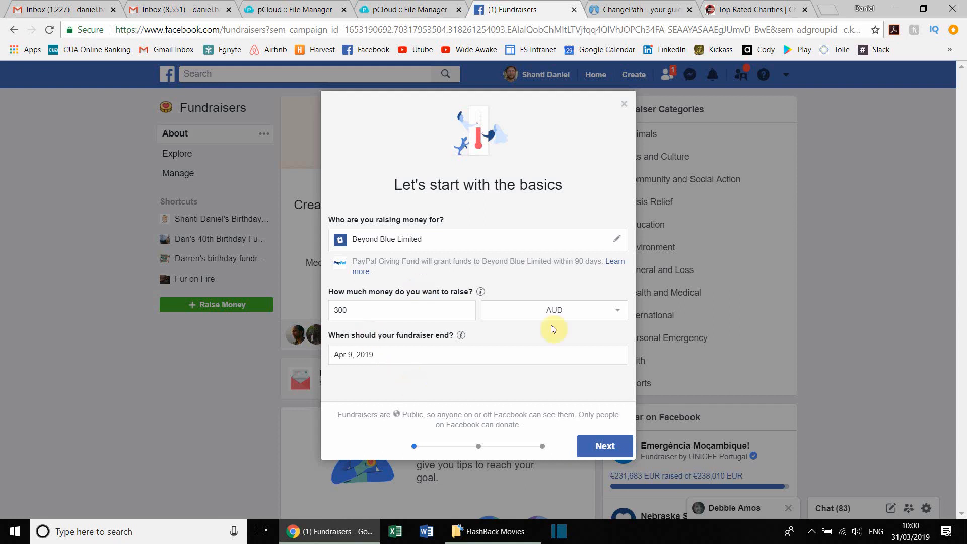
pyautogui.click(595, 446)
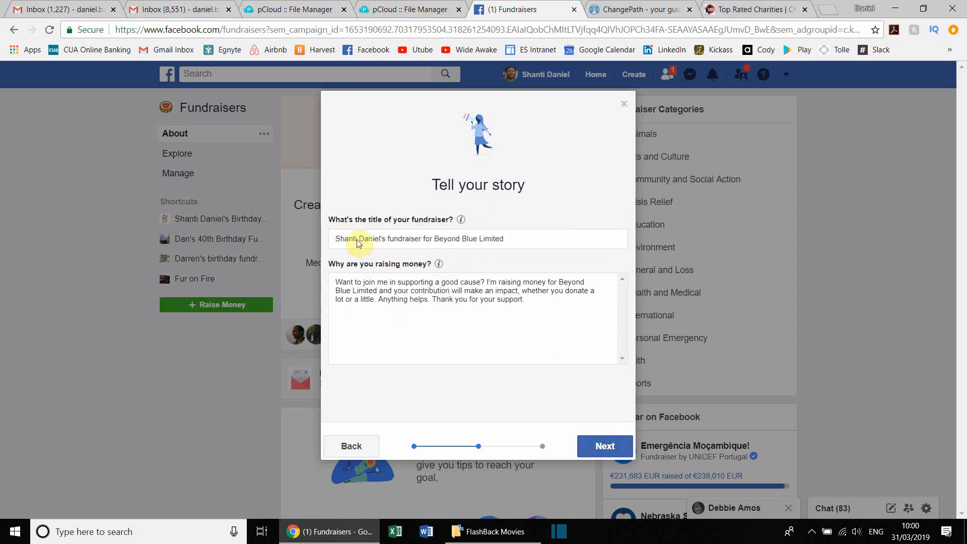
# Insert "Birthday" before "fundraiser" in the title, capitalise "Fundraiser", and continue to the cover photo with the suggested story text.
pyautogui.click(387, 238)
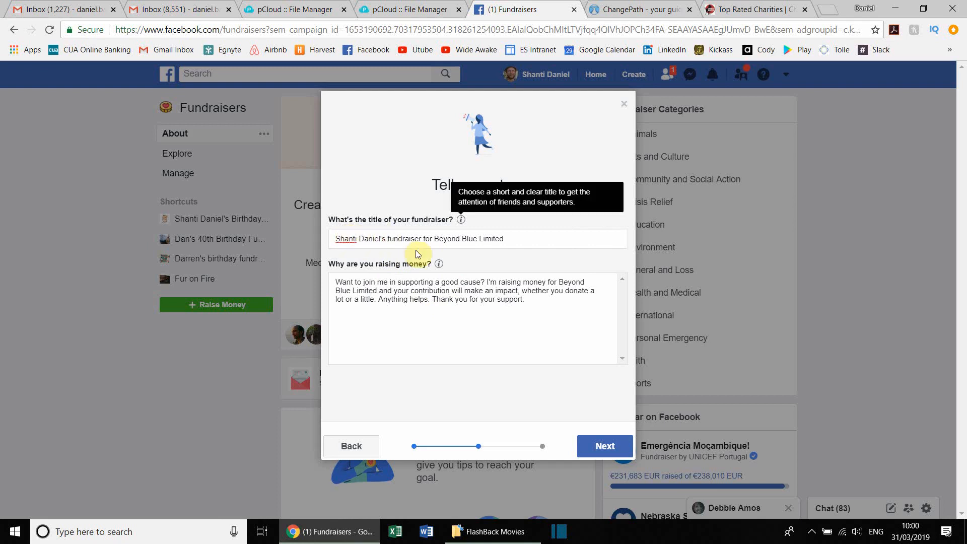
pyautogui.write('Birthday')
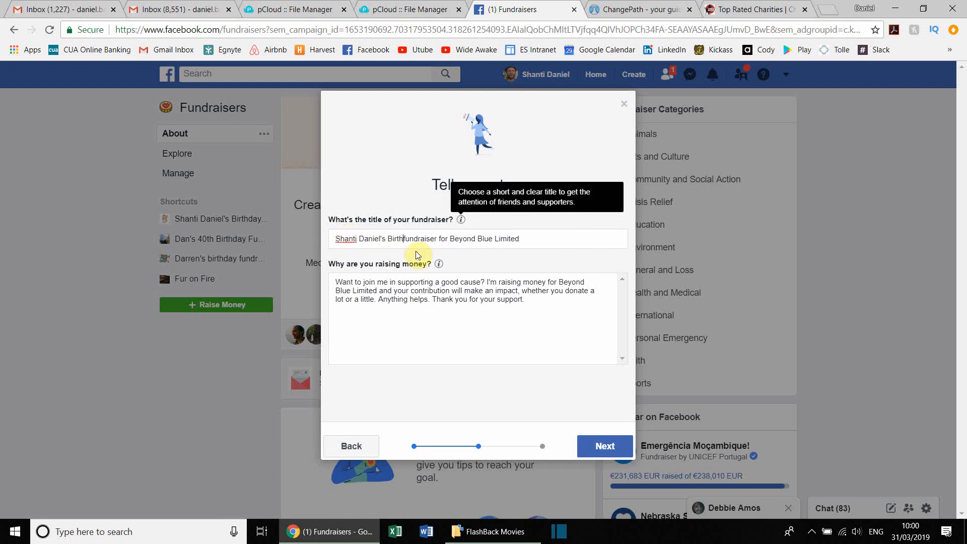
pyautogui.press('Delete')
pyautogui.write('F')
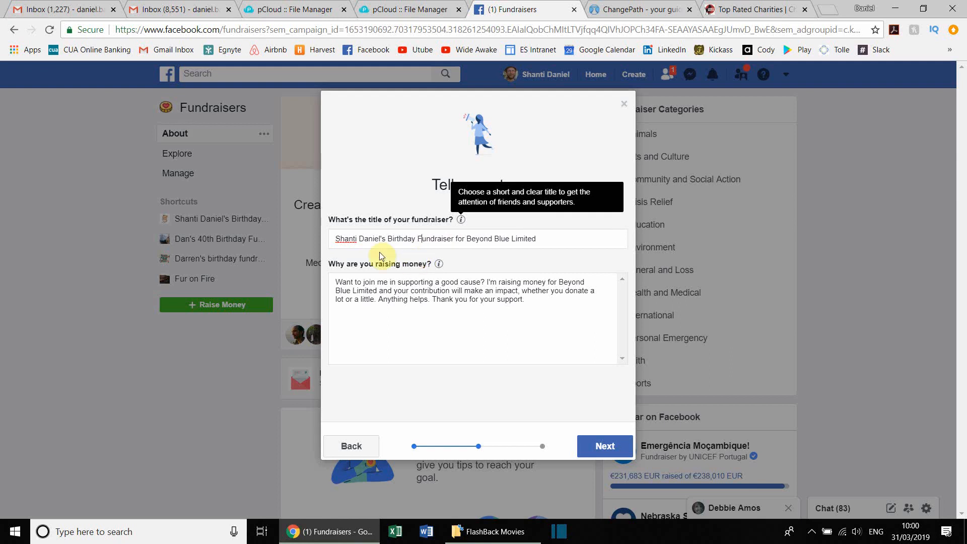
pyautogui.click(535, 240)
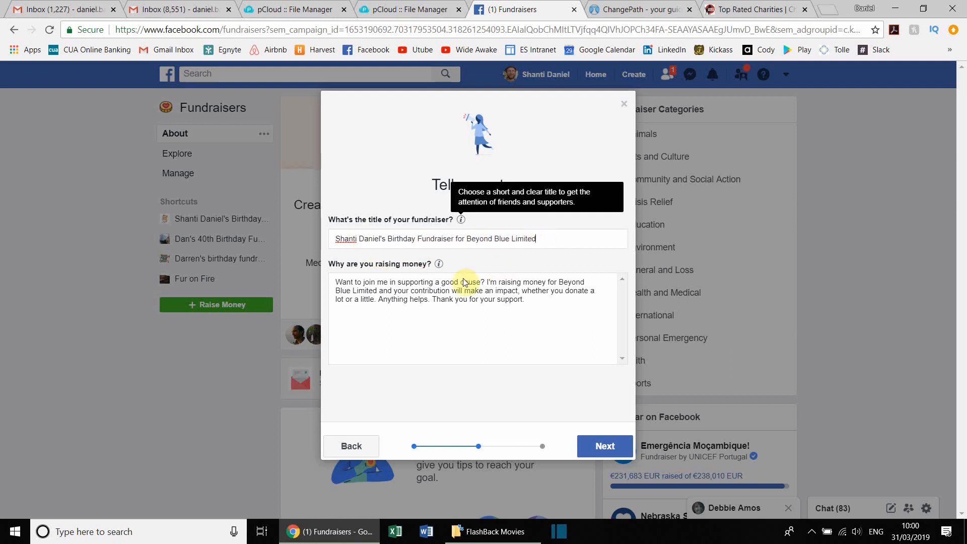
pyautogui.click(460, 299)
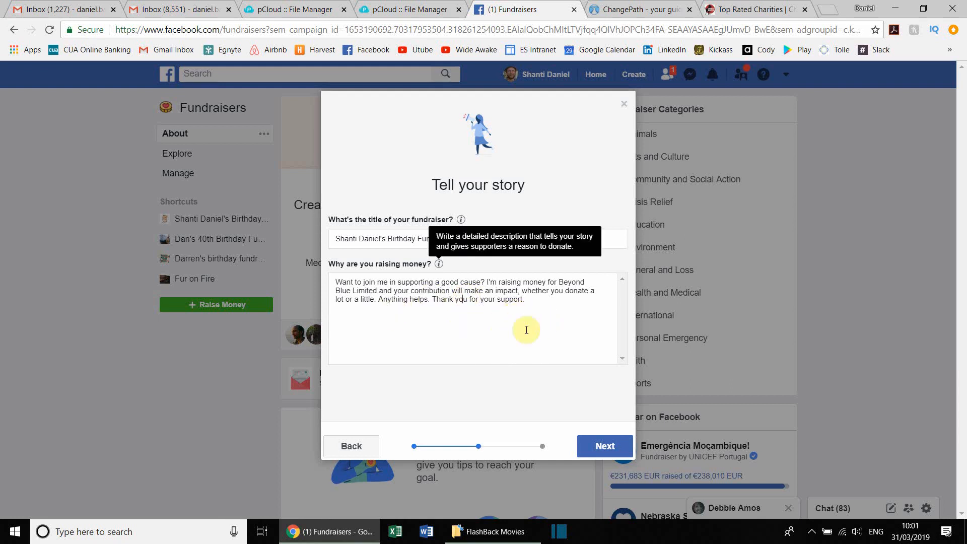
pyautogui.click(605, 452)
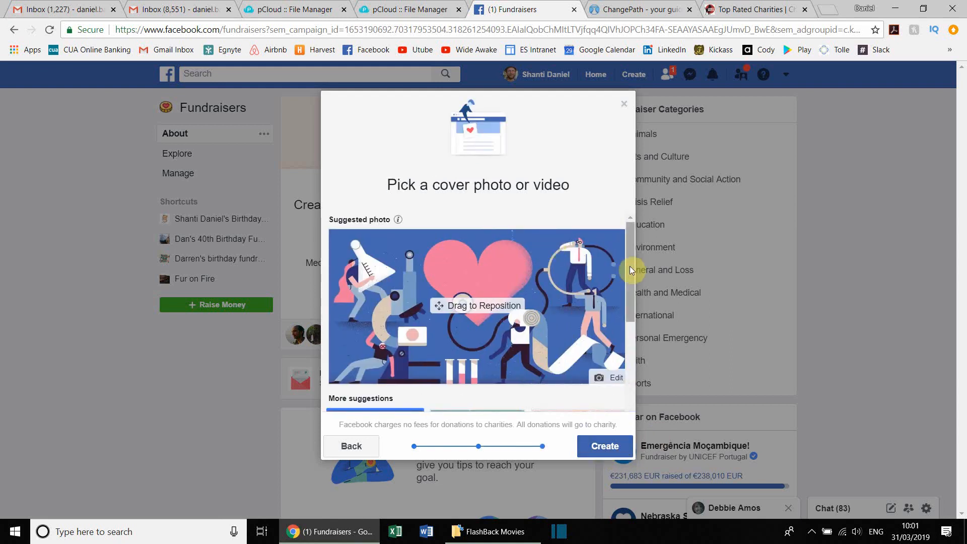
# Upload the aaaa beyond-blue.476x0-is image from the 40th pics folder as the cover photo and create the fundraiser.
pyautogui.moveTo(629, 266); pyautogui.dragTo(628, 241)
pyautogui.click(604, 382)
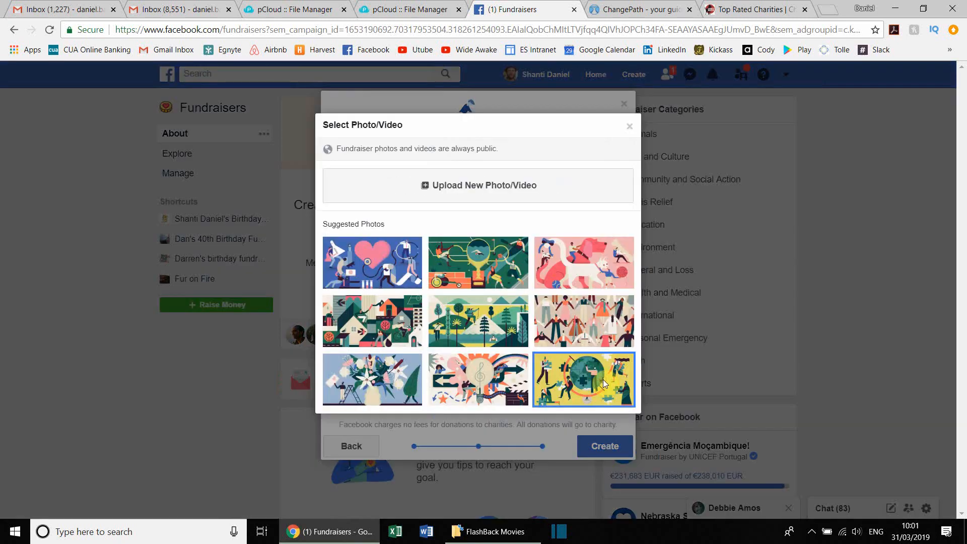
pyautogui.click(452, 191)
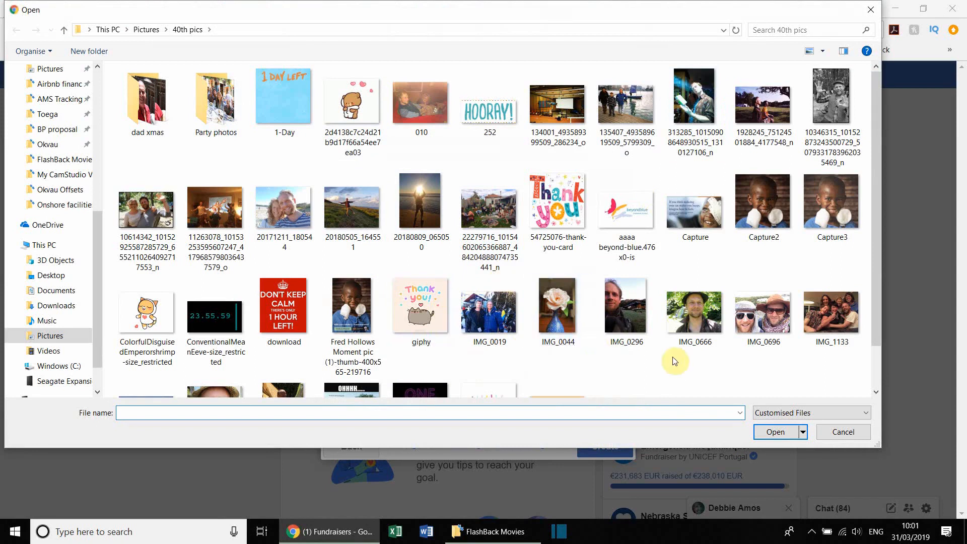
pyautogui.moveTo(875, 207); pyautogui.dragTo(872, 270)
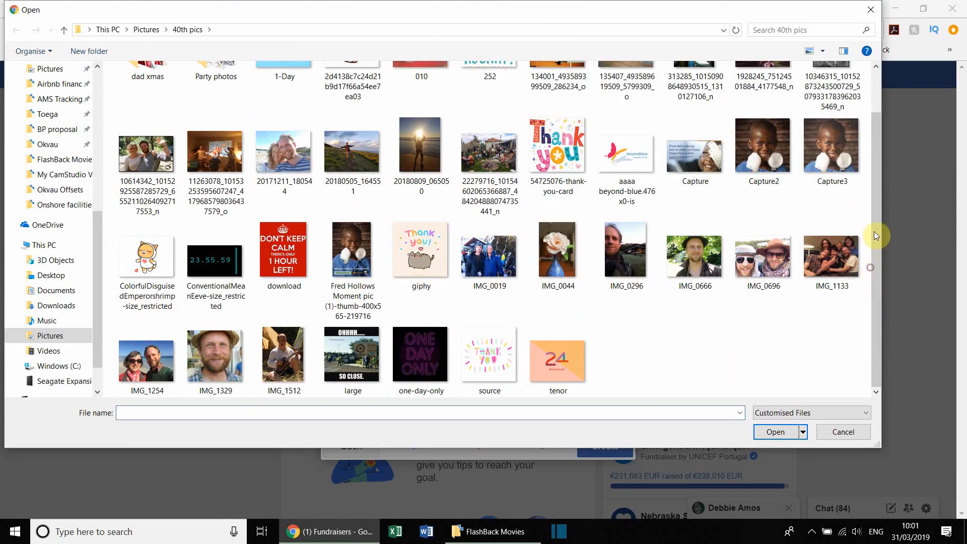
pyautogui.moveTo(880, 221); pyautogui.dragTo(869, 173)
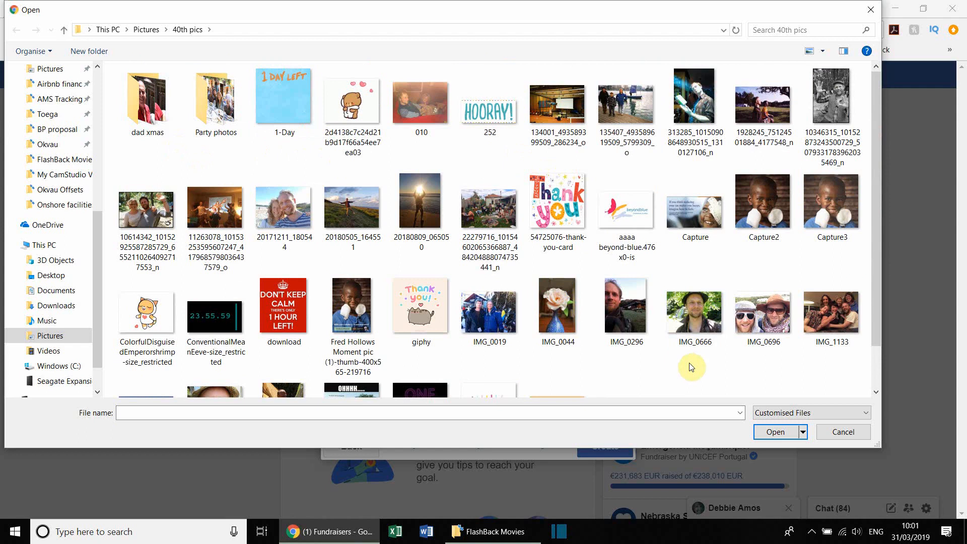
pyautogui.doubleClick(626, 228)
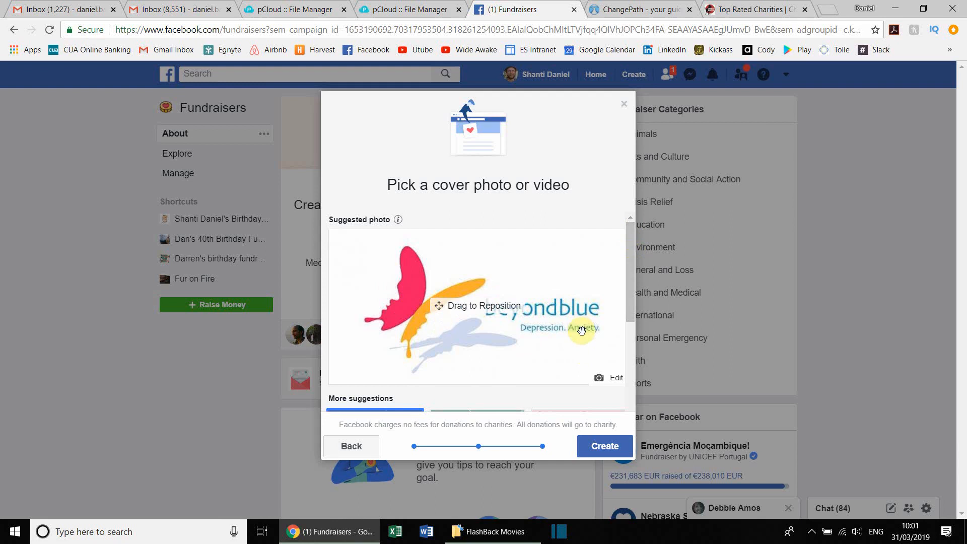
pyautogui.moveTo(630, 306); pyautogui.dragTo(641, 280)
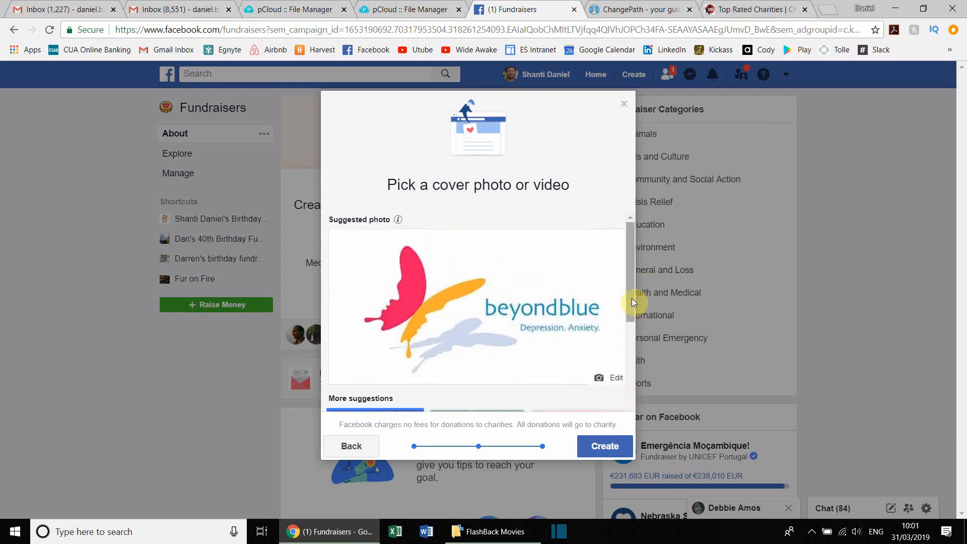
pyautogui.click(608, 448)
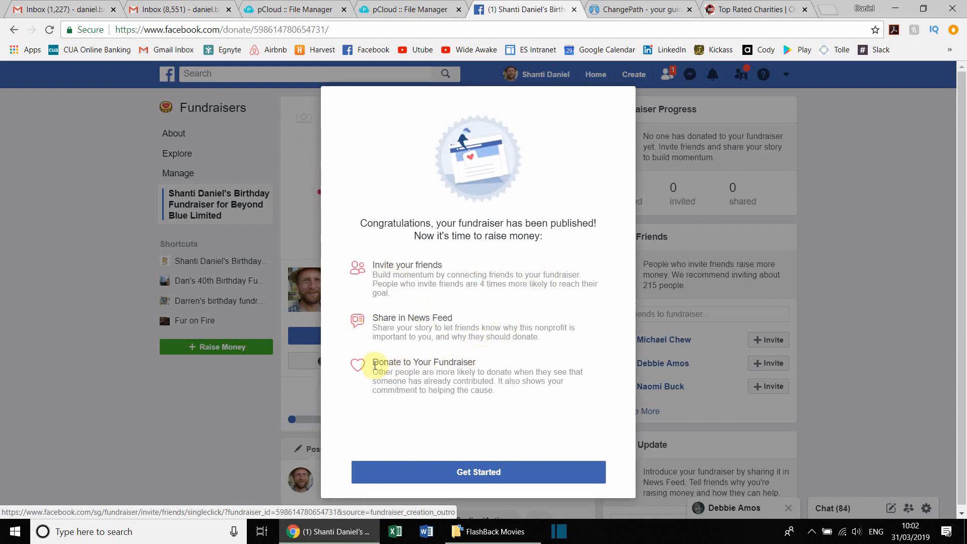
# Go through the post-publishing prompts without inviting friends, sharing on the timeline or donating, and review the fundraiser page.
pyautogui.click(486, 479)
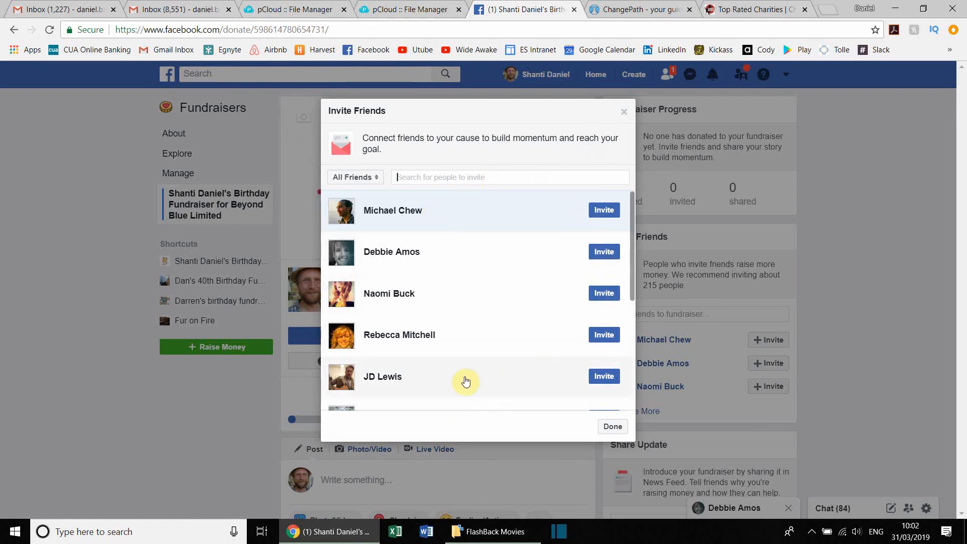
pyautogui.click(611, 427)
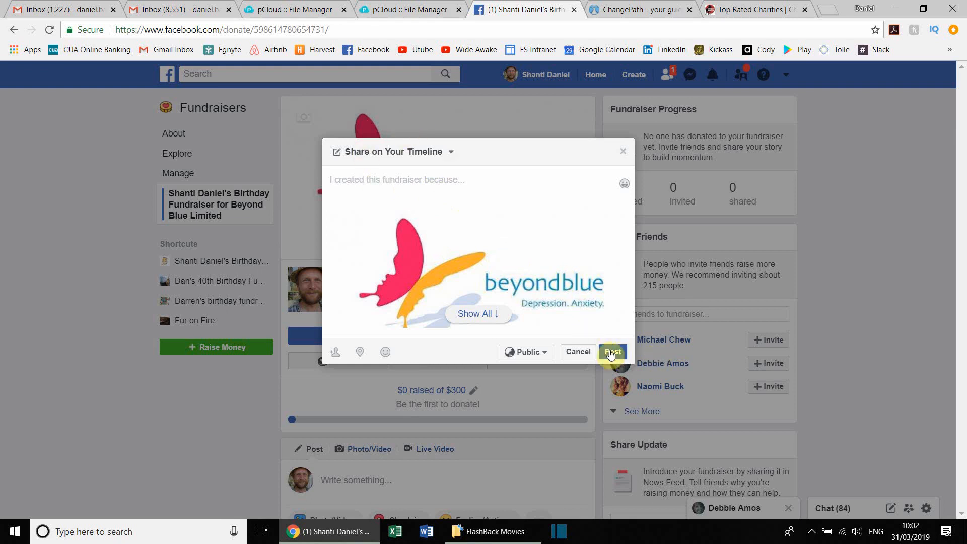
pyautogui.click(576, 351)
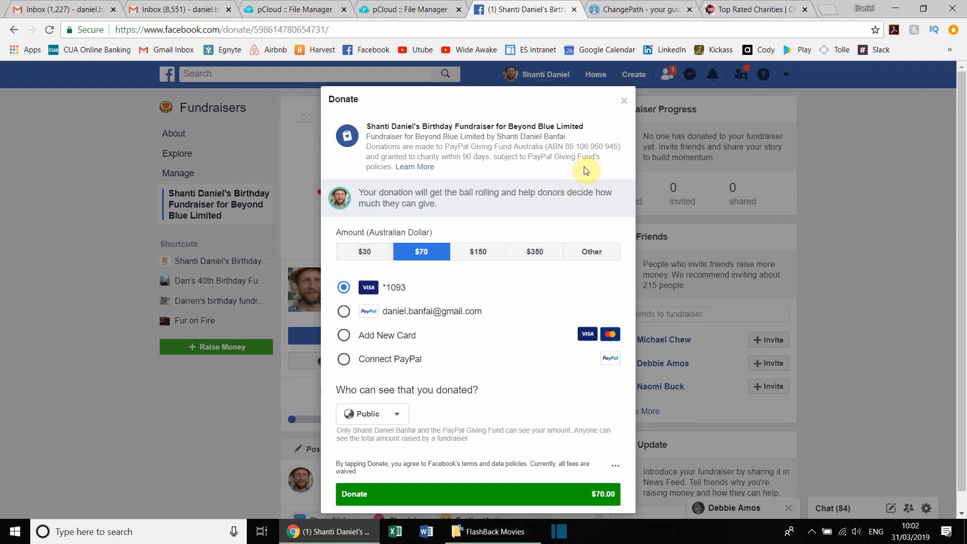
pyautogui.click(625, 102)
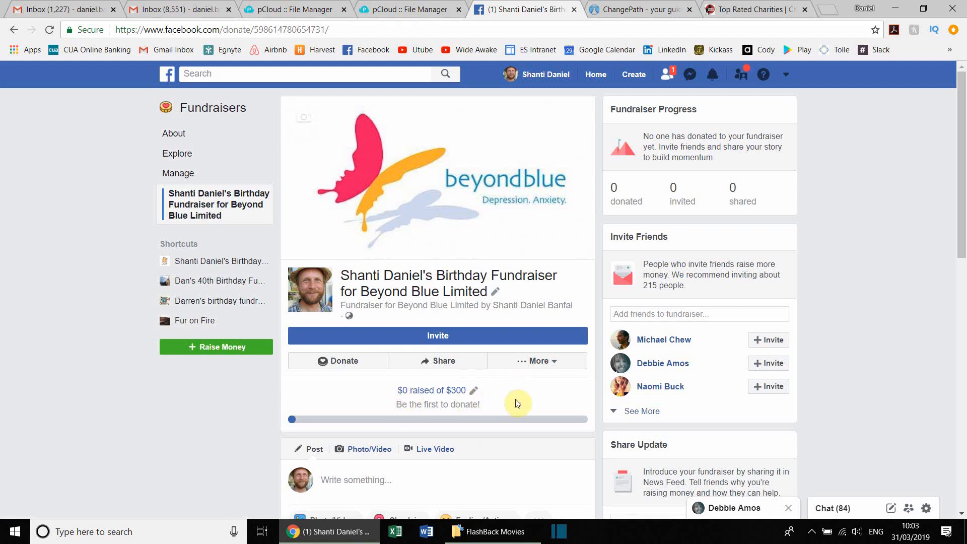
pyautogui.moveTo(962, 246); pyautogui.dragTo(944, 305)
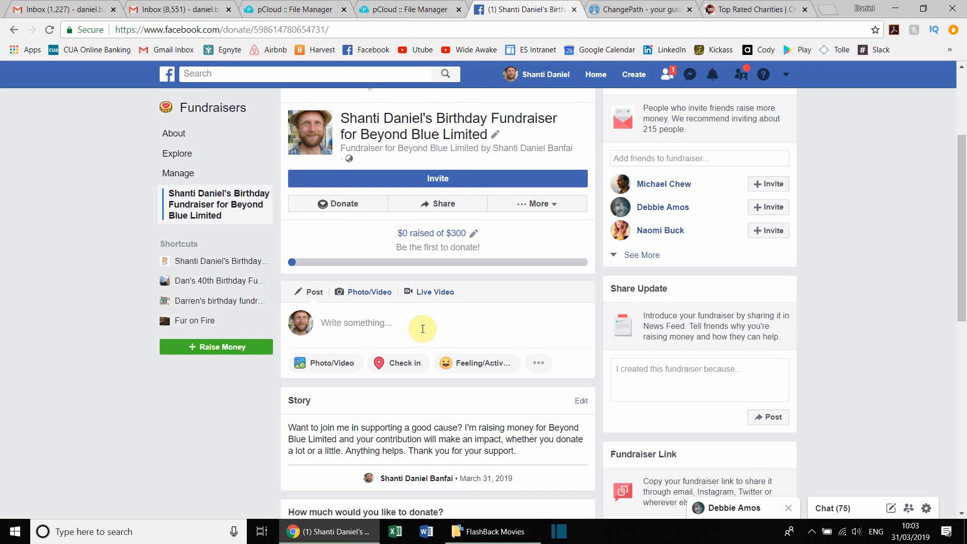
pyautogui.moveTo(960, 221); pyautogui.dragTo(959, 157)
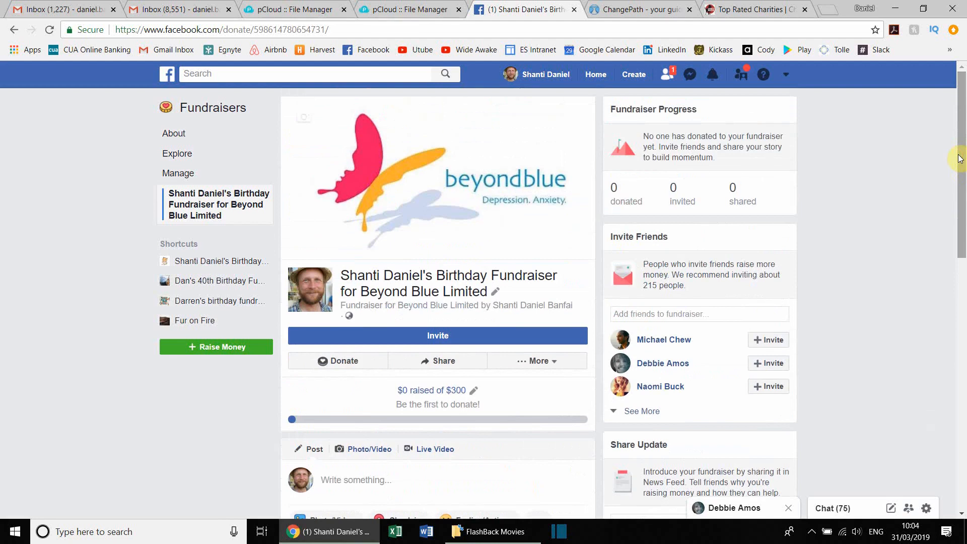